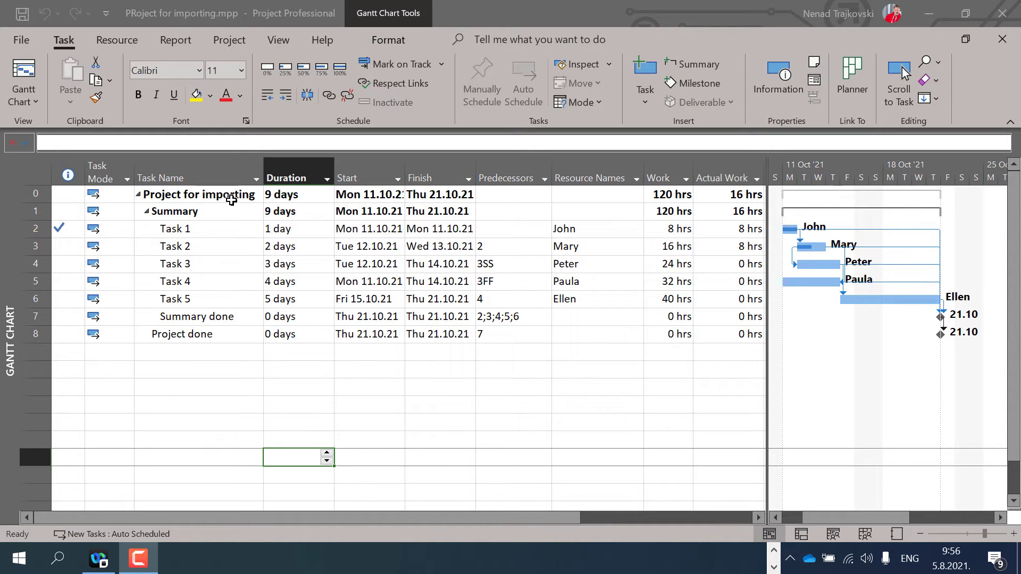
Examine the summary, milestone rows and predecessor links of Tasks 2 to 4 in the desktop plan, and close the plan
{"action": "left_click", "coordinate": [234, 197]}
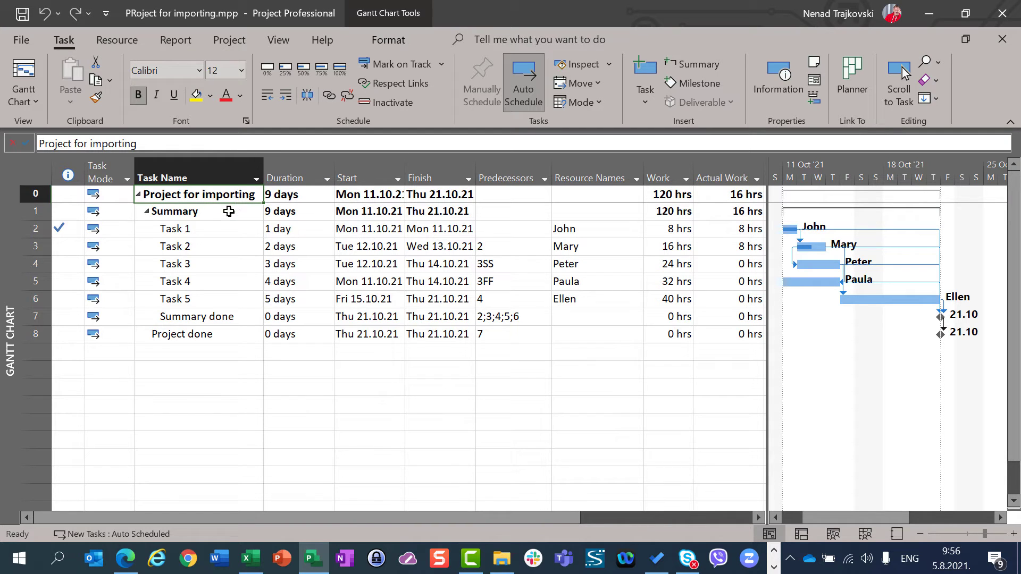
{"action": "left_click", "coordinate": [228, 210]}
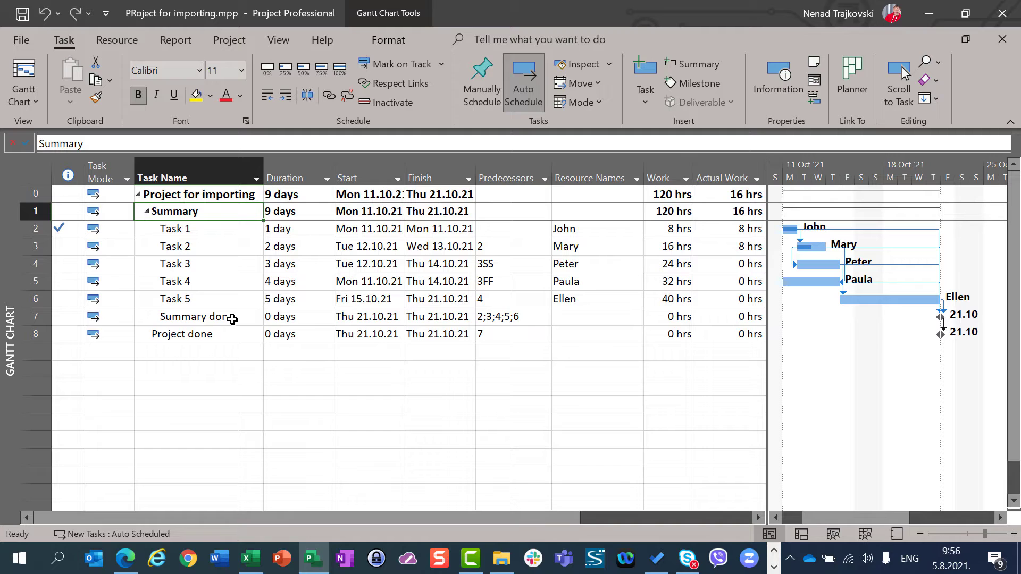
{"action": "left_click", "coordinate": [232, 320]}
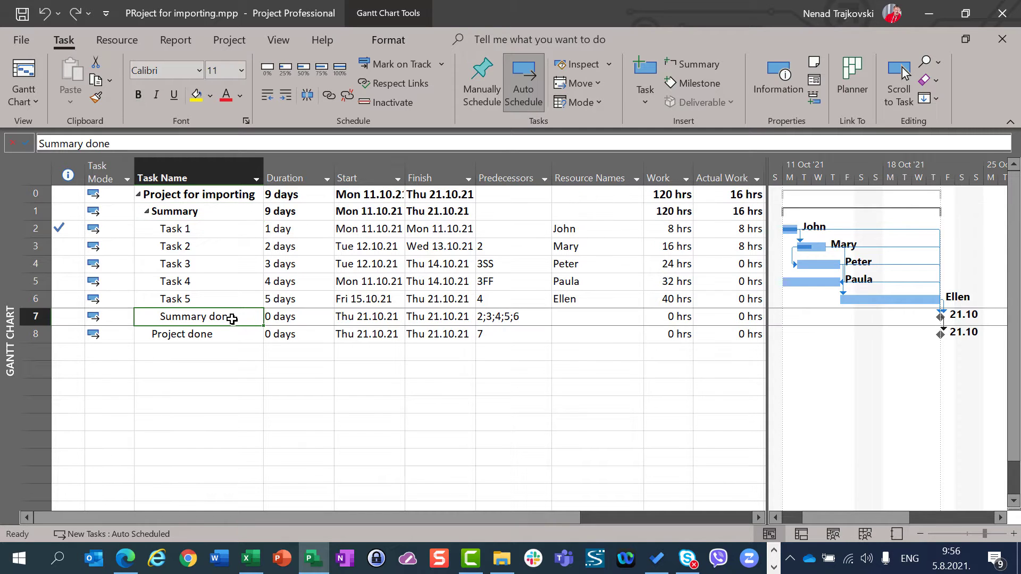
{"action": "left_click", "coordinate": [232, 335]}
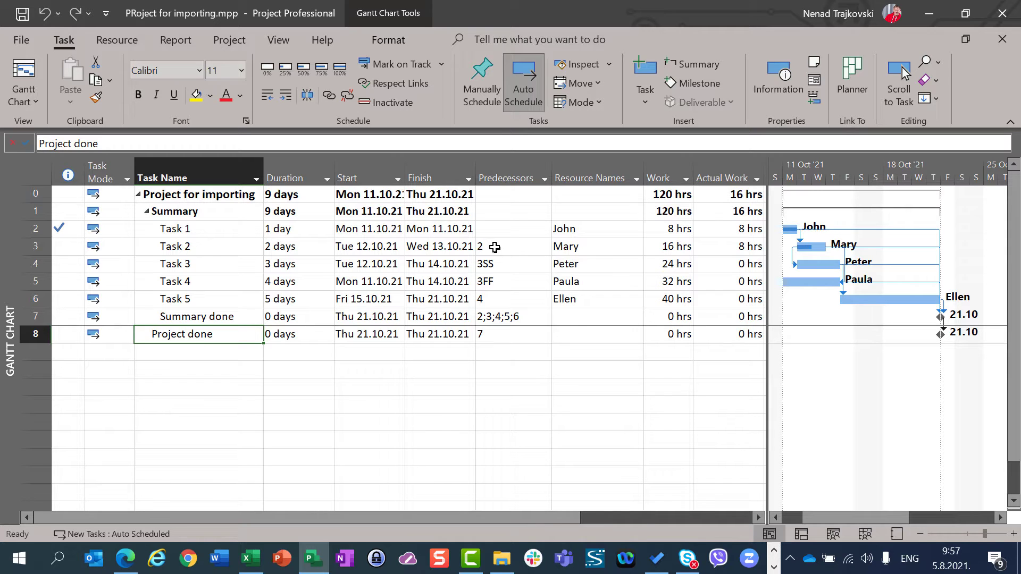
{"action": "left_click", "coordinate": [495, 247]}
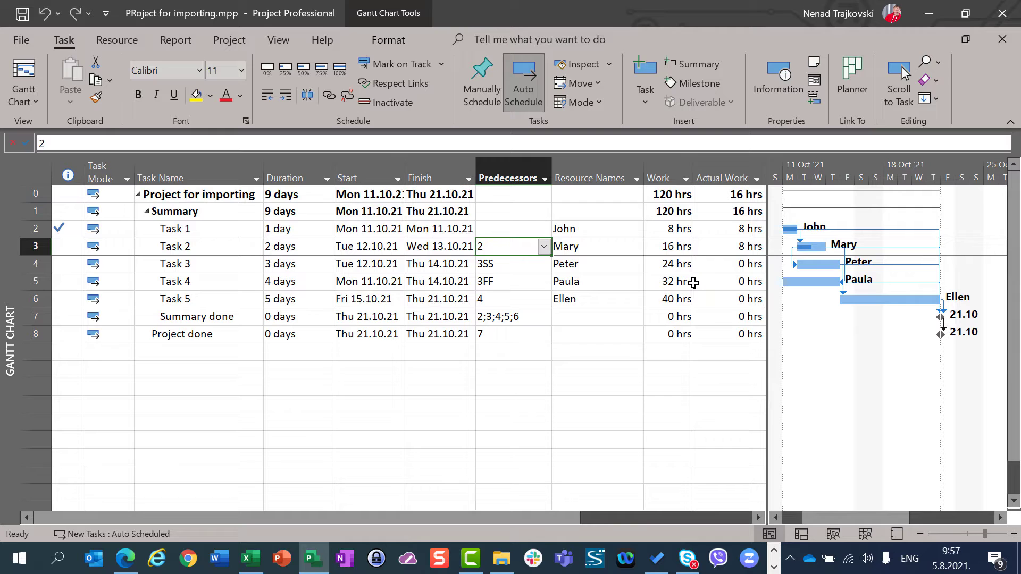
{"action": "left_click", "coordinate": [530, 270]}
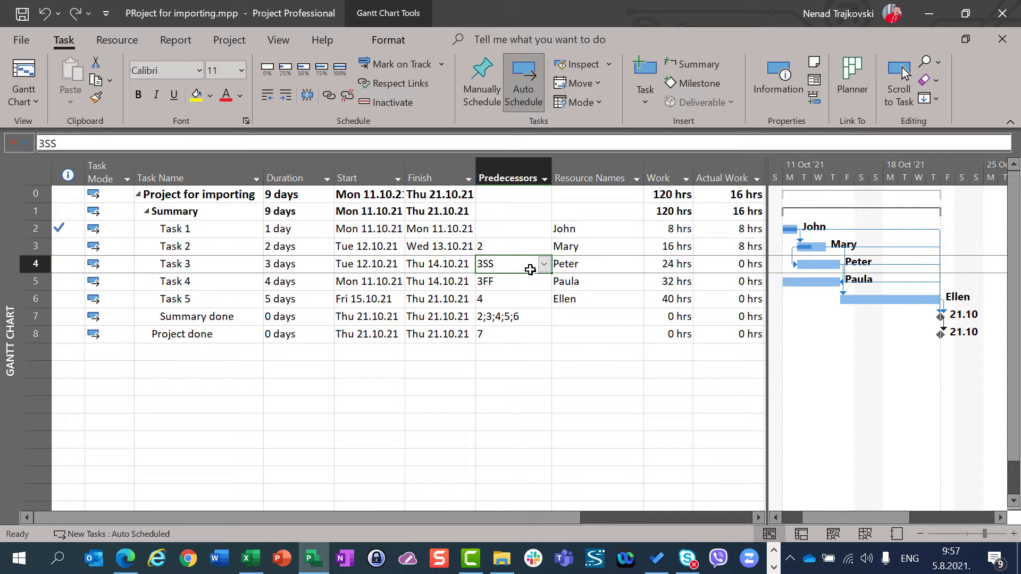
{"action": "left_click", "coordinate": [521, 287]}
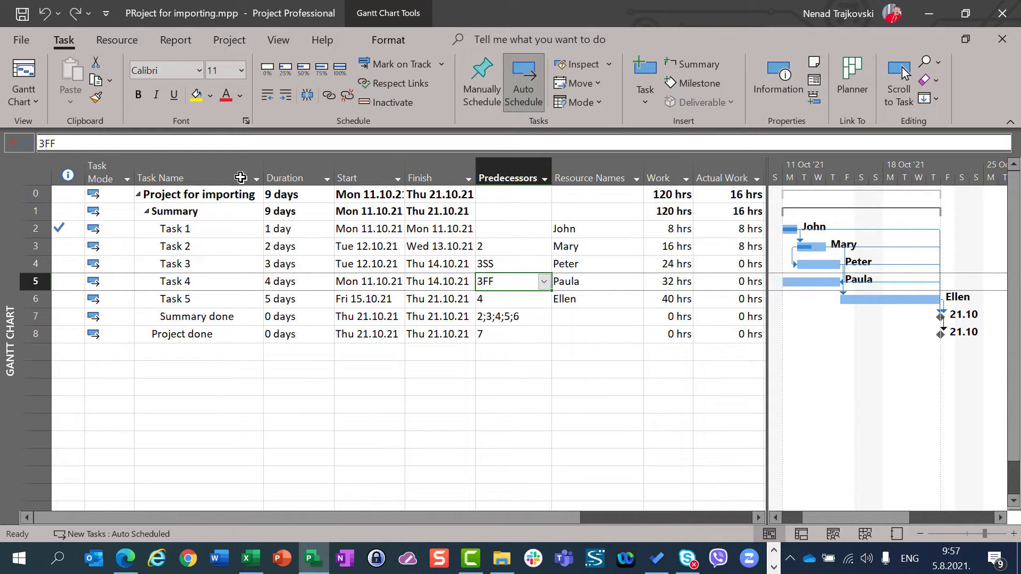
{"action": "left_click", "coordinate": [1010, 20]}
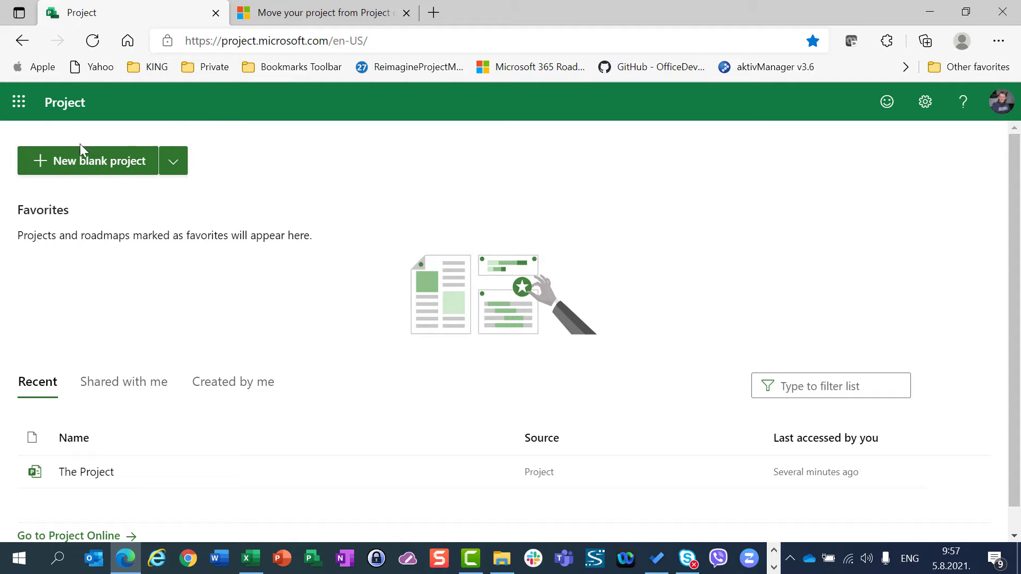
In Project for the web, import the Project desktop file Project for importing.mpp from the Desktop folder
{"action": "left_click", "coordinate": [180, 173]}
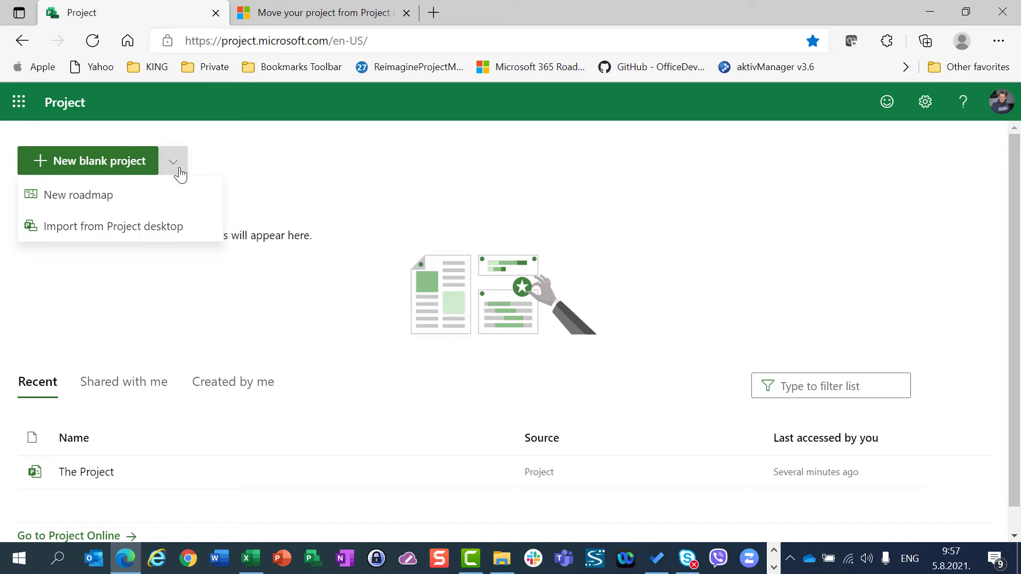
{"action": "left_click", "coordinate": [195, 234]}
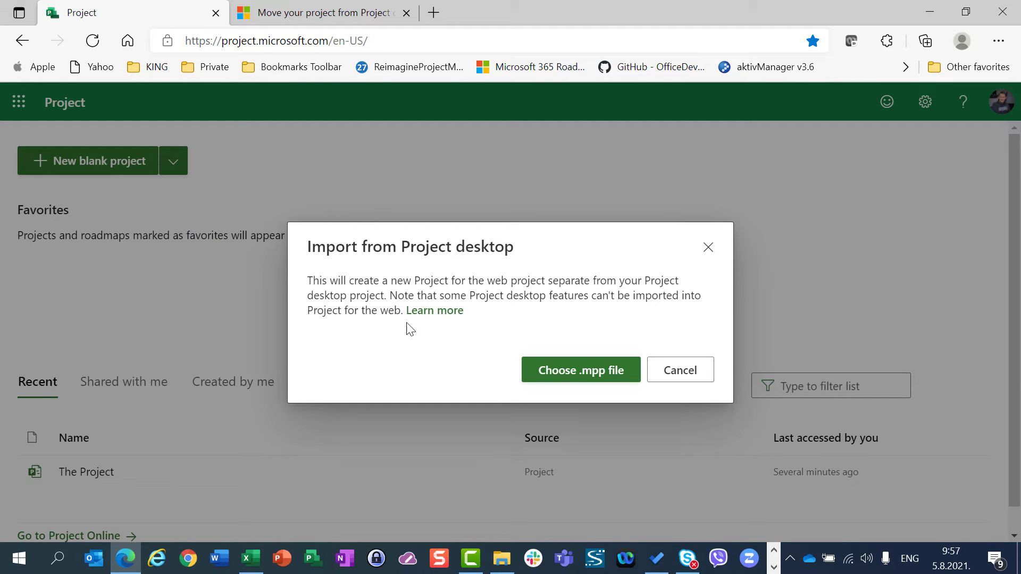
{"action": "left_click", "coordinate": [545, 372]}
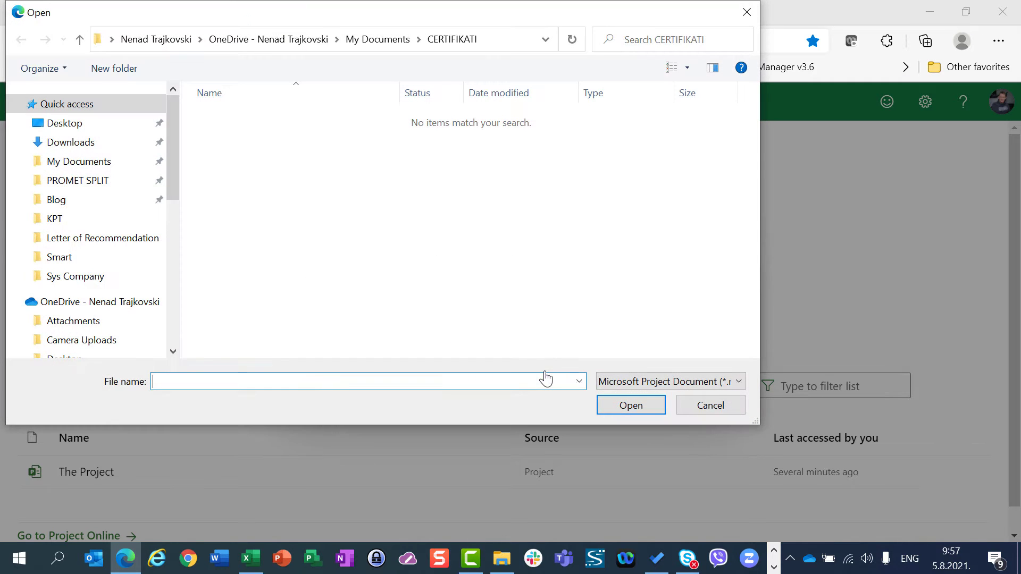
{"action": "left_click", "coordinate": [53, 125]}
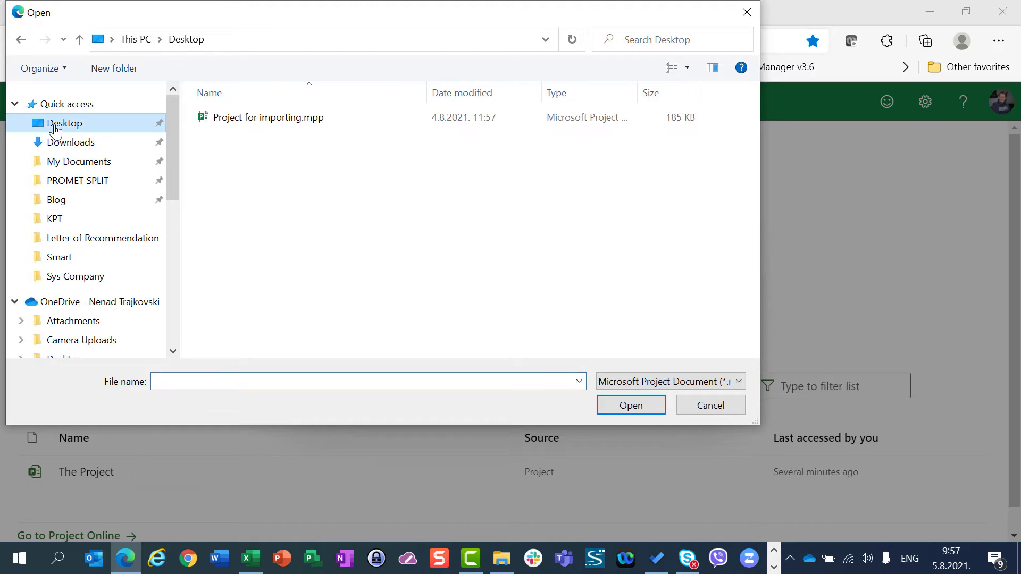
{"action": "left_click", "coordinate": [242, 121]}
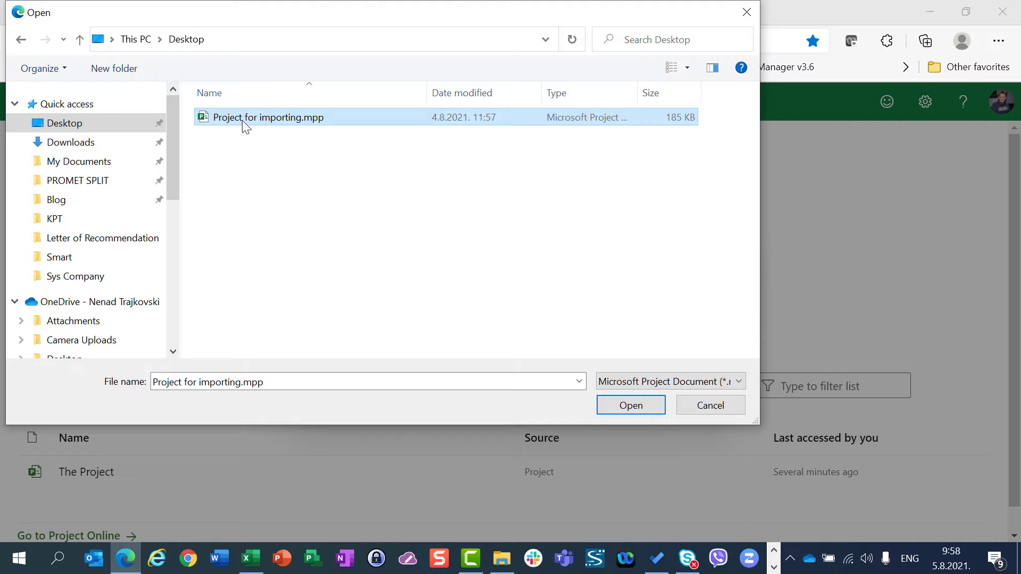
{"action": "left_click", "coordinate": [609, 409]}
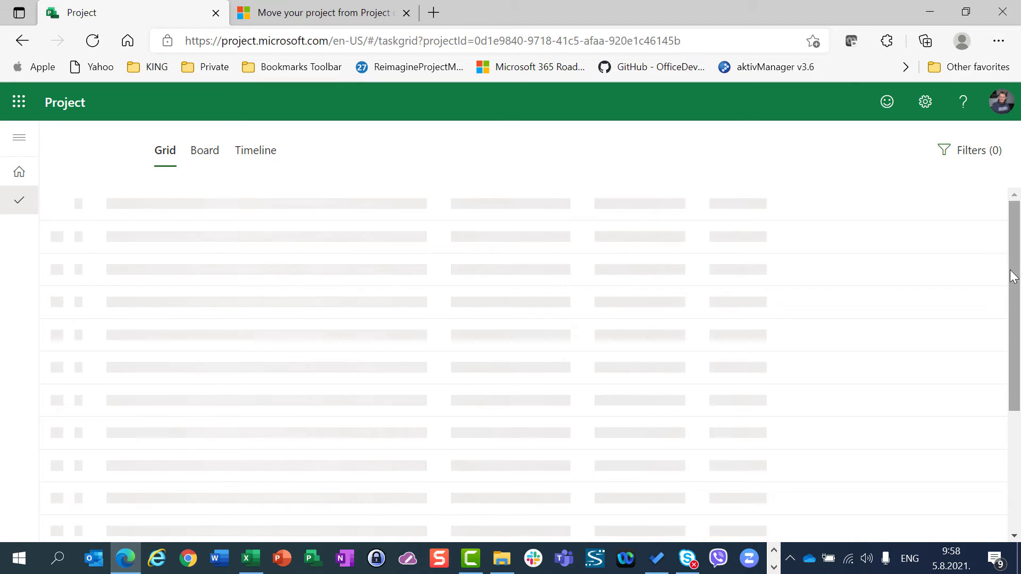
{"action": "left_click_drag", "start_coordinate": [1013, 278], "coordinate": [1011, 253]}
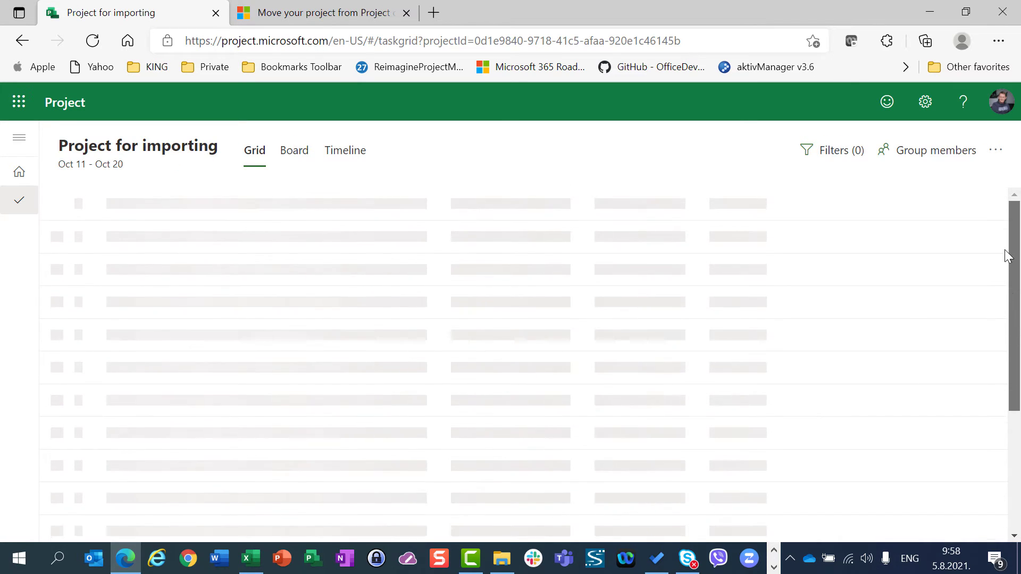
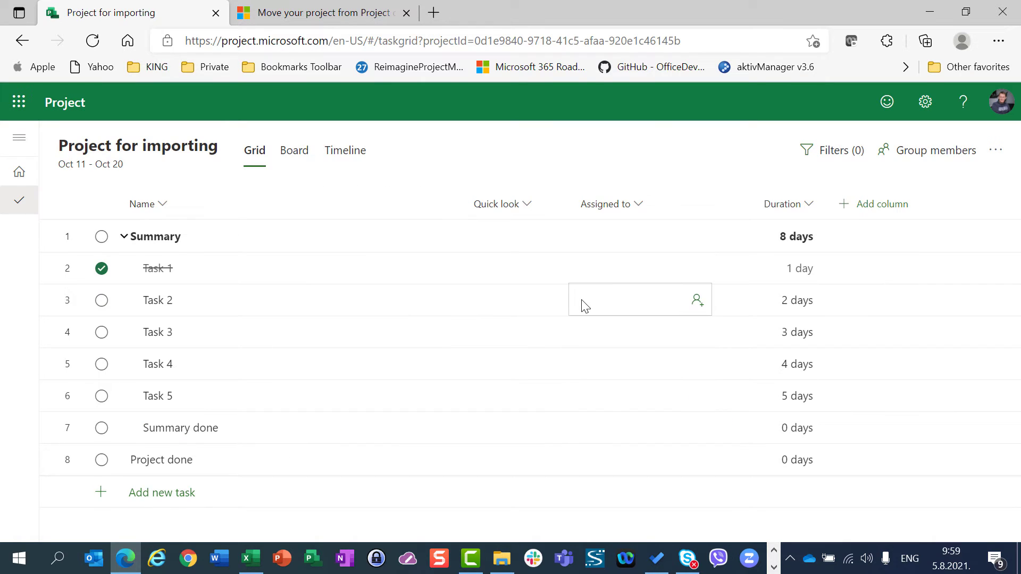
Hide the Quick look column and add the Effort and Effort completed columns to the imported project's grid
{"action": "left_click", "coordinate": [524, 208]}
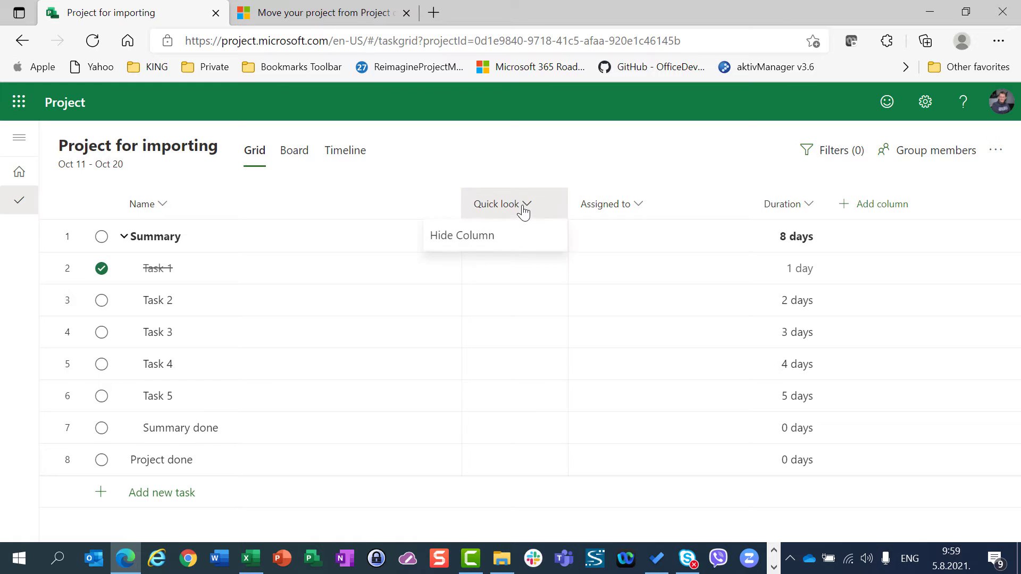
{"action": "left_click", "coordinate": [521, 240]}
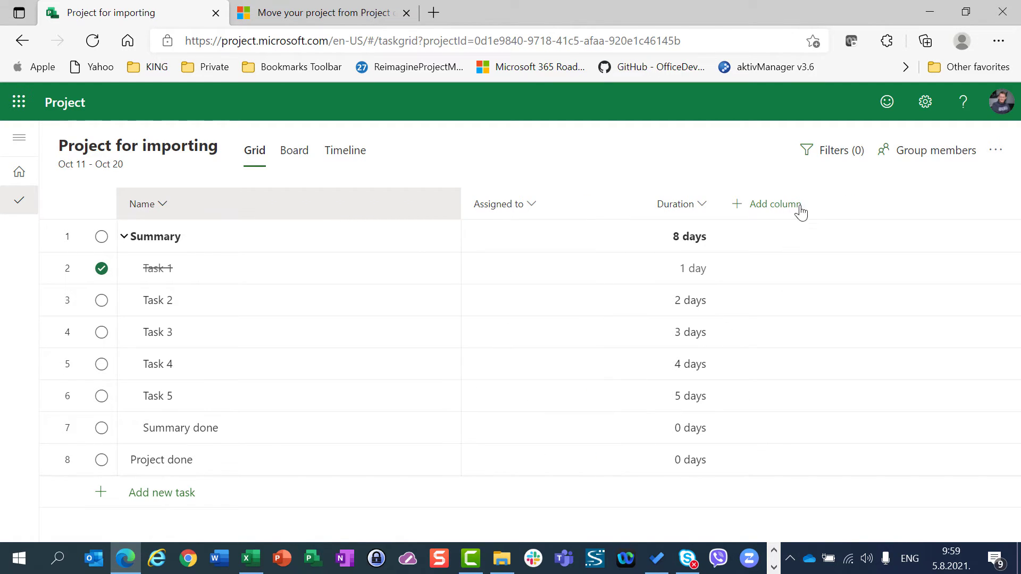
{"action": "left_click", "coordinate": [757, 207]}
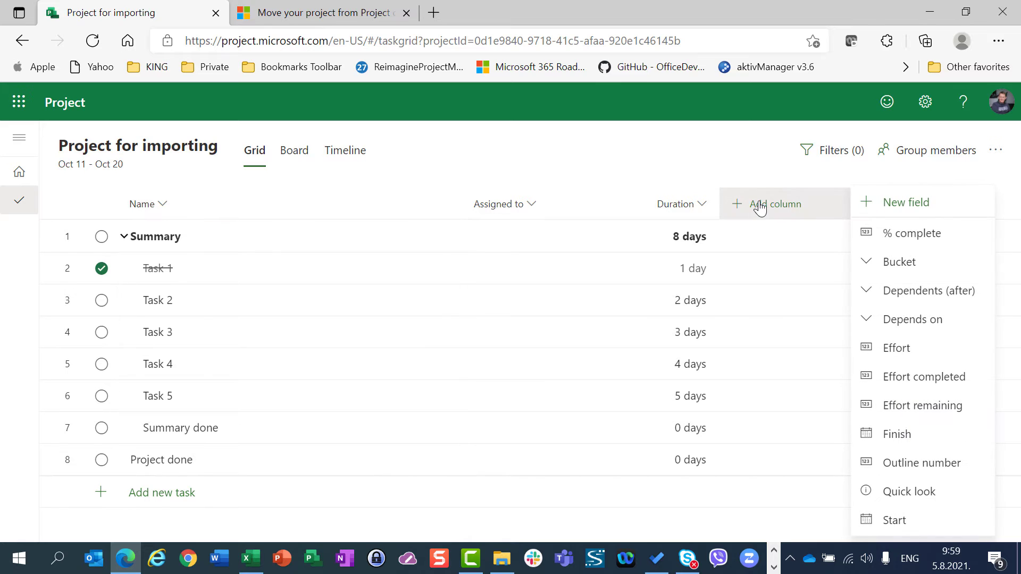
{"action": "left_click", "coordinate": [885, 352]}
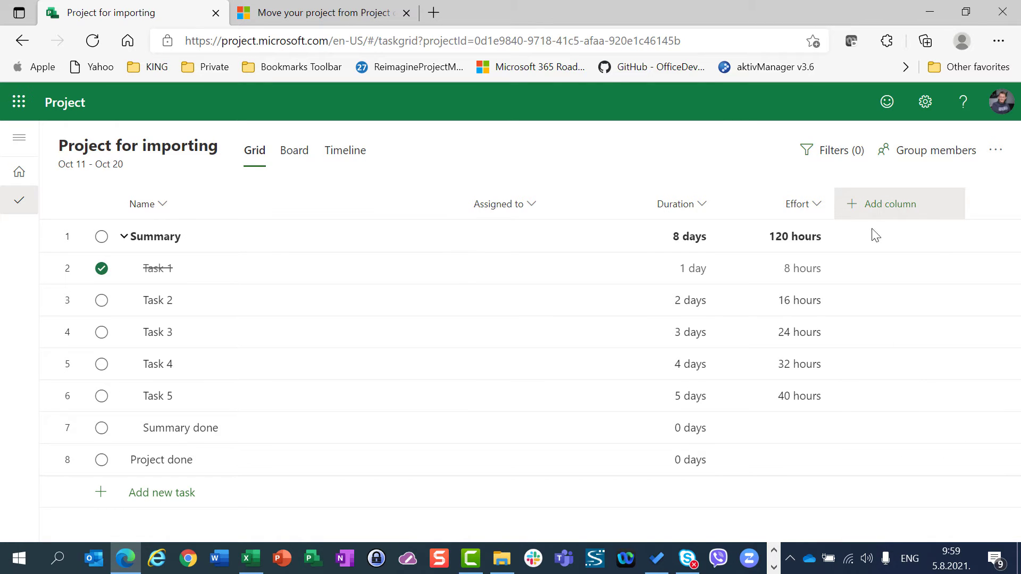
{"action": "left_click", "coordinate": [890, 207]}
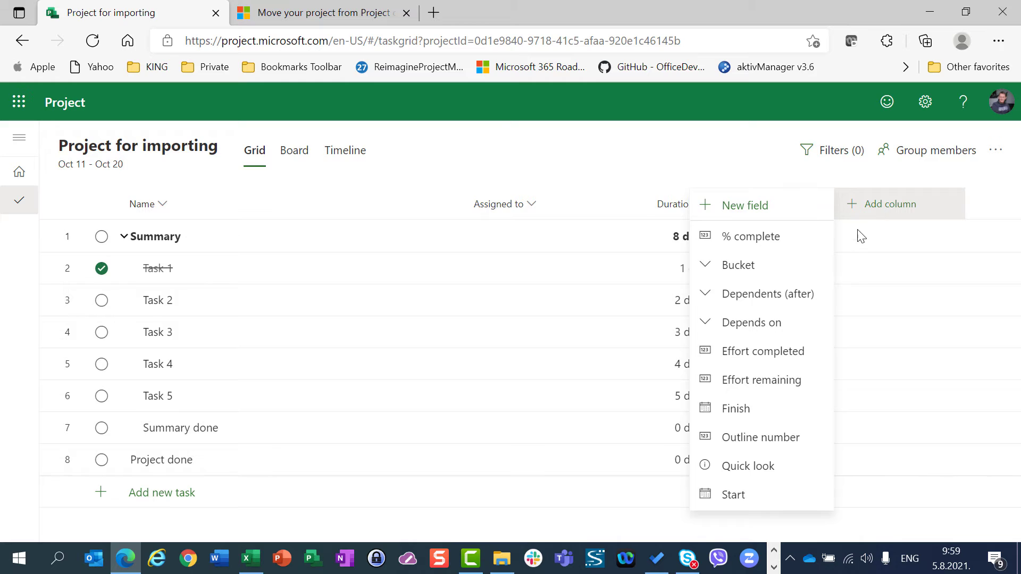
{"action": "left_click", "coordinate": [784, 358]}
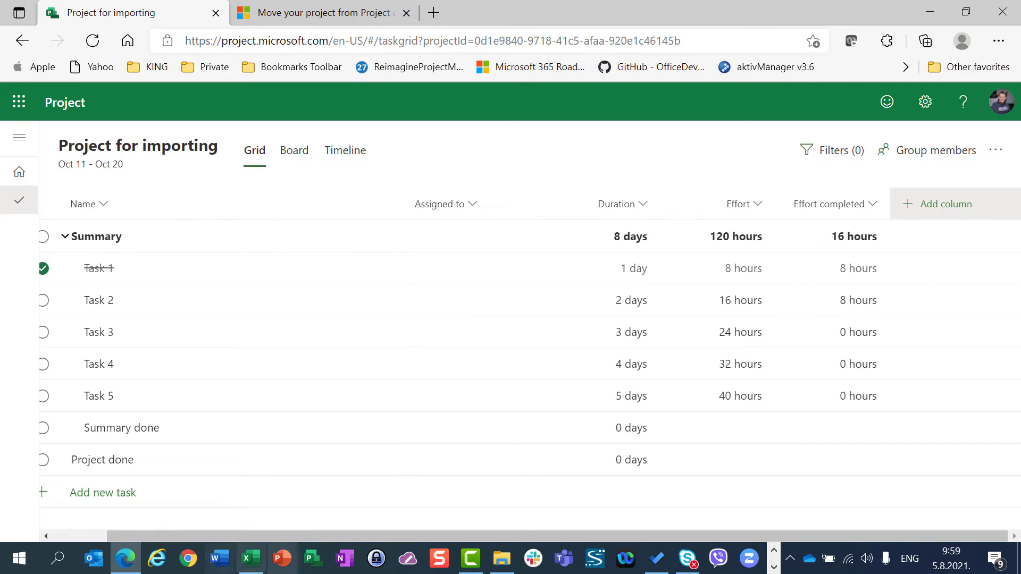
Reopen PRoject for importing.mpp in Project Professional, check its Work and Actual Work columns, and close it again
{"action": "left_click", "coordinate": [307, 559]}
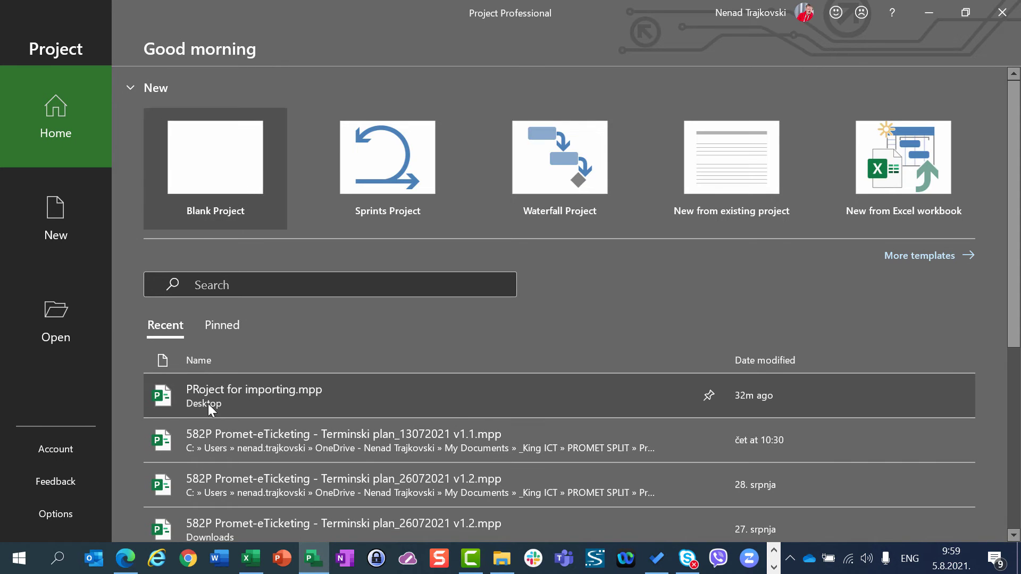
{"action": "left_click", "coordinate": [208, 402]}
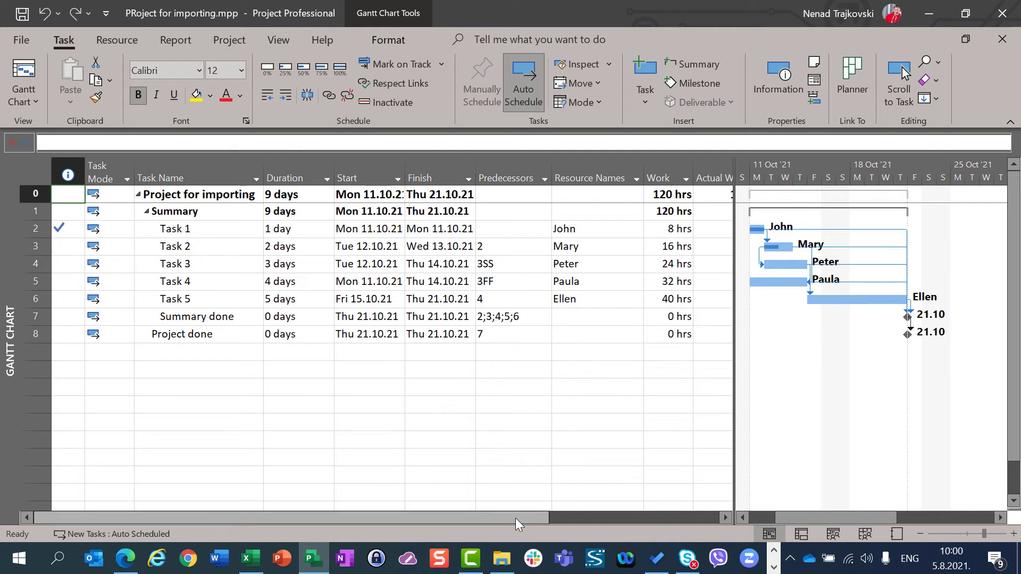
{"action": "left_click", "coordinate": [726, 517]}
{"action": "left_click", "coordinate": [727, 517]}
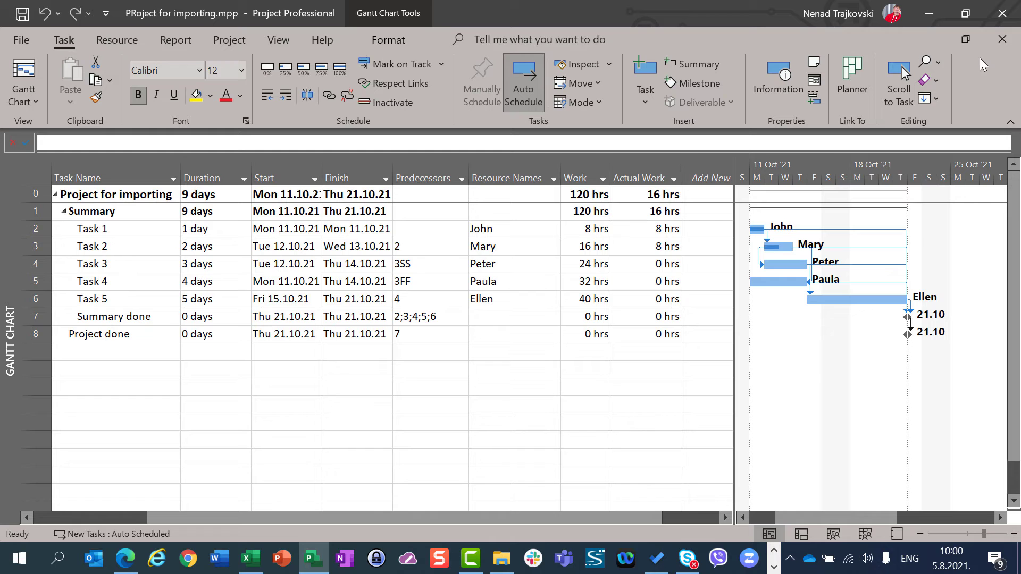
{"action": "left_click", "coordinate": [1002, 15]}
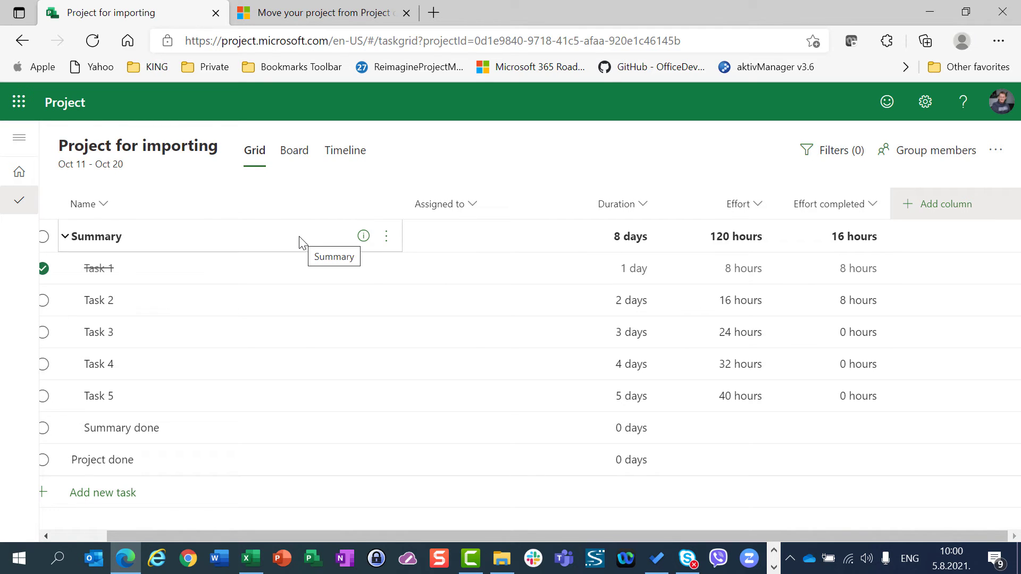
Read the list of features that don't migrate in the Microsoft support article in the browser, and close the article
{"action": "left_click", "coordinate": [297, 17]}
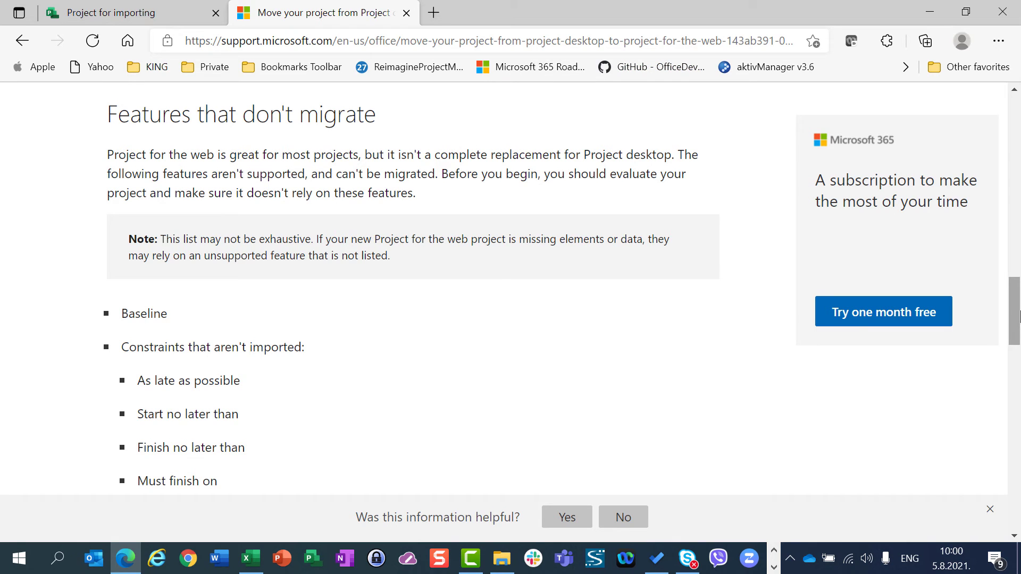
{"action": "left_click_drag", "start_coordinate": [1017, 318], "coordinate": [1018, 329]}
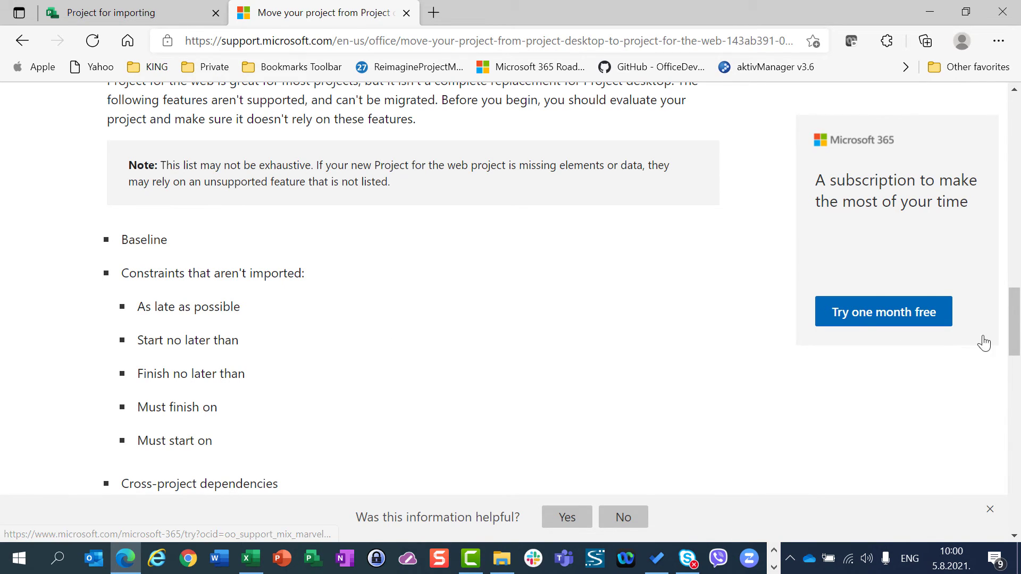
{"action": "left_click_drag", "start_coordinate": [1018, 319], "coordinate": [1018, 303]}
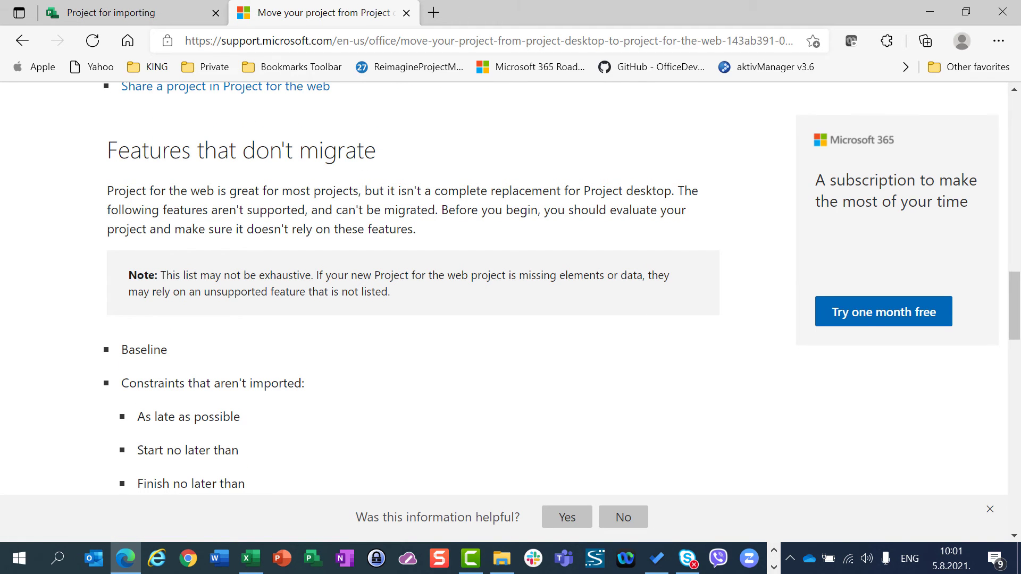
{"action": "left_click_drag", "start_coordinate": [1015, 297], "coordinate": [1015, 319]}
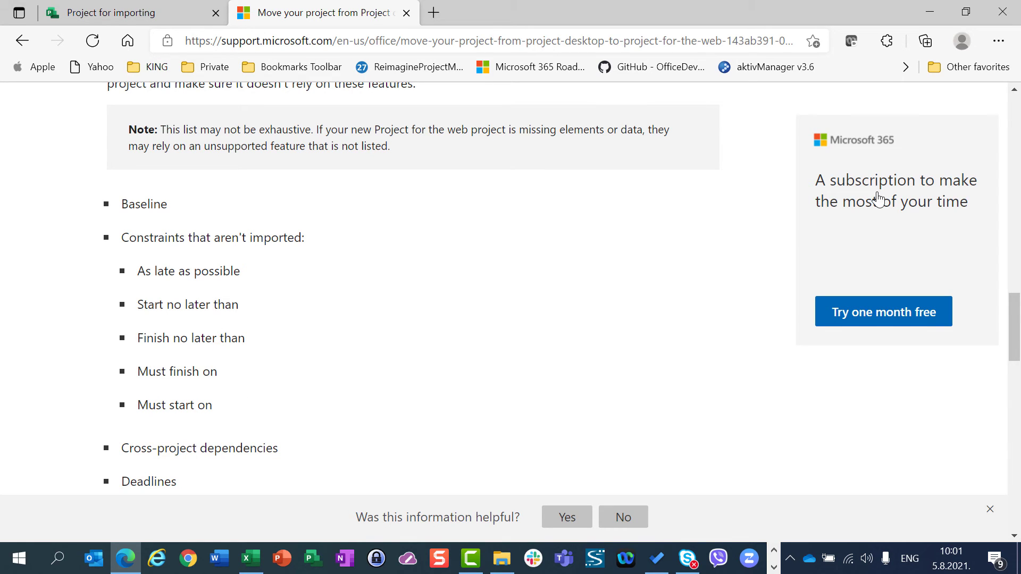
{"action": "left_click_drag", "start_coordinate": [1016, 329], "coordinate": [1007, 357]}
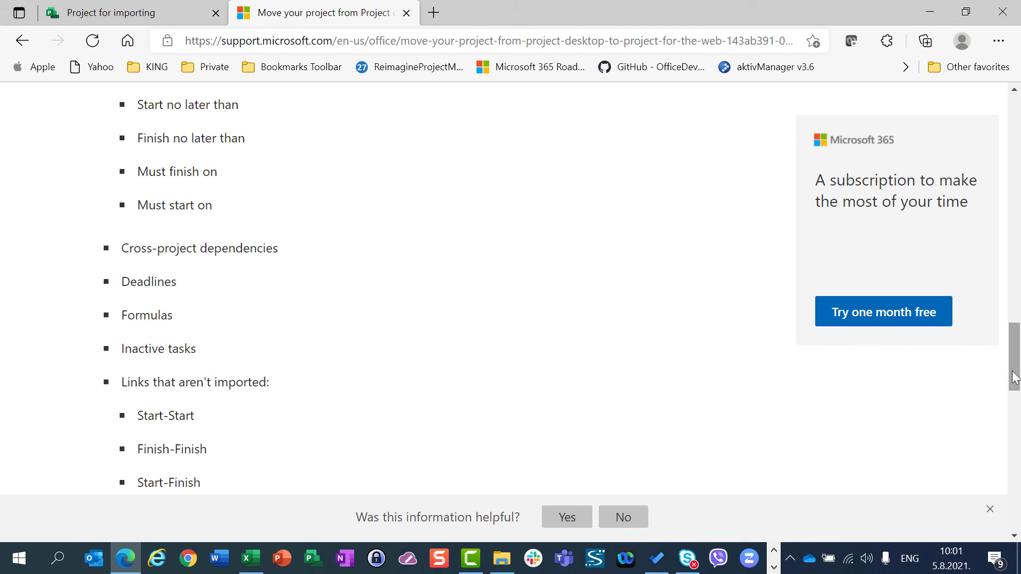
{"action": "left_click_drag", "start_coordinate": [1017, 377], "coordinate": [1004, 429]}
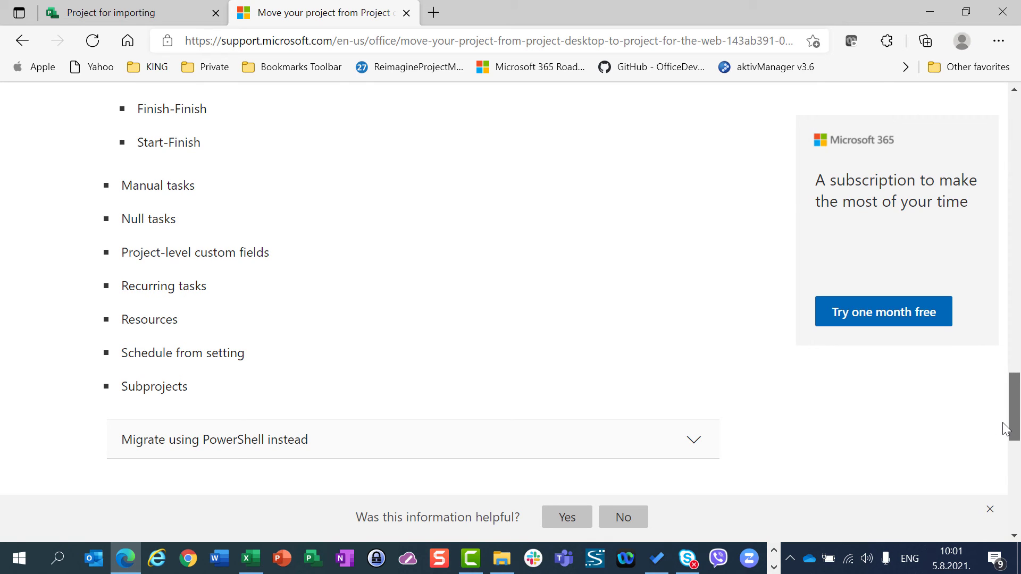
{"action": "left_click_drag", "start_coordinate": [1004, 429], "coordinate": [1004, 429]}
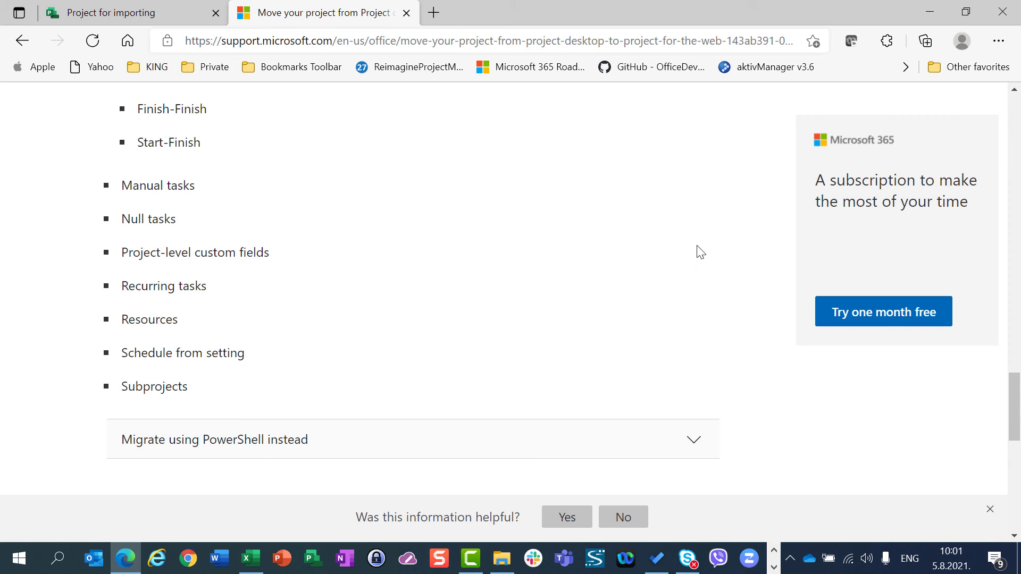
{"action": "left_click_drag", "start_coordinate": [1014, 415], "coordinate": [1005, 281]}
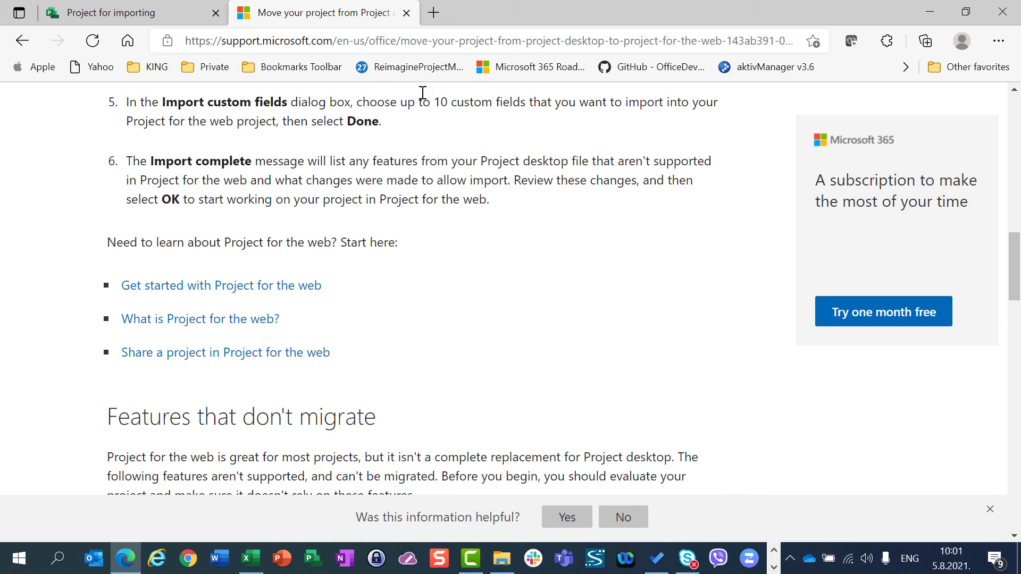
{"action": "left_click", "coordinate": [406, 13]}
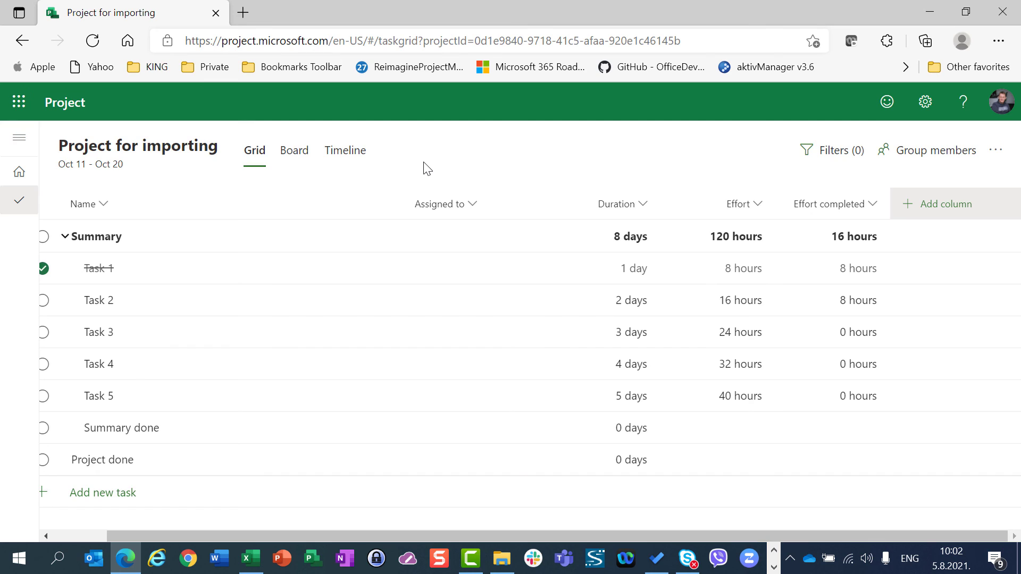
{"action": "left_click", "coordinate": [434, 307]}
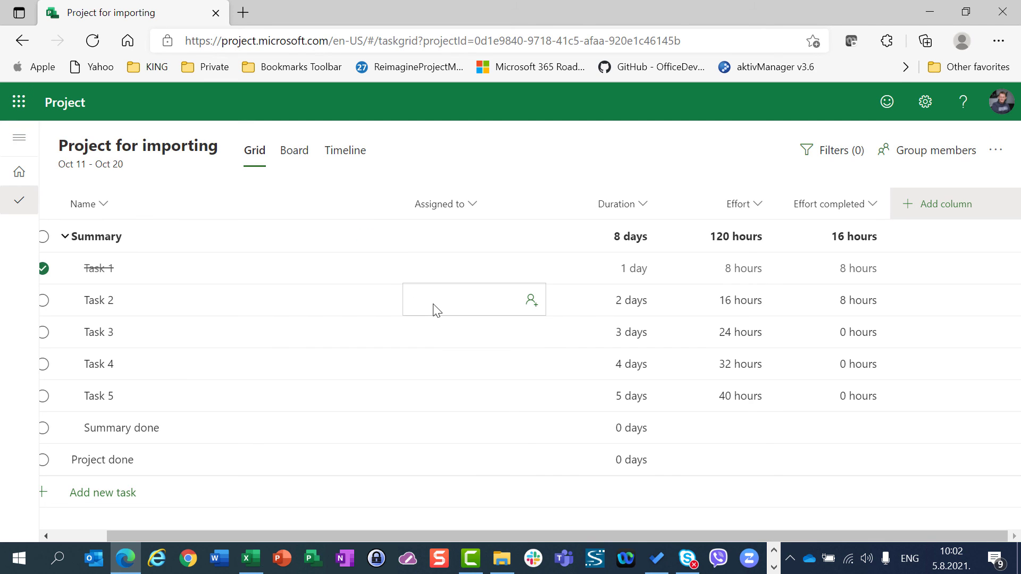